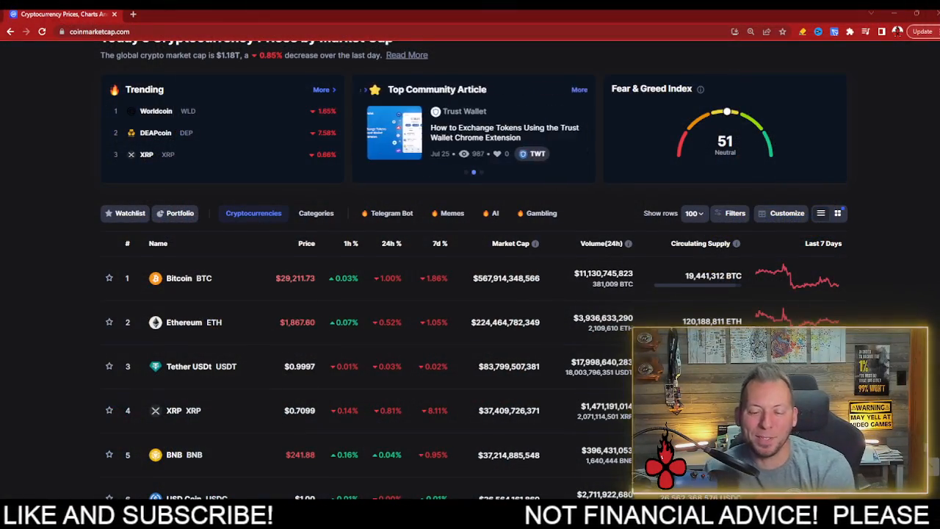
{"action": "scroll", "coordinate": [470, 294], "scroll_direction": "down", "scroll_amount": 1}
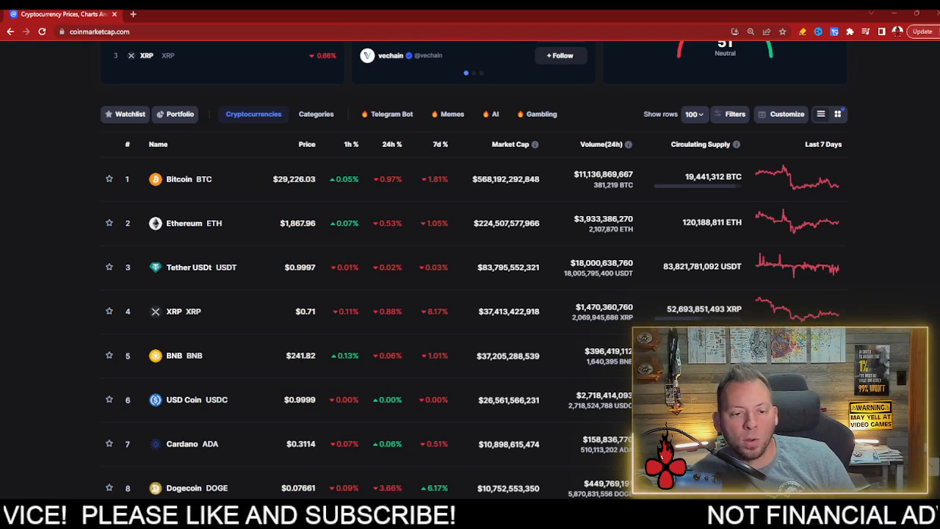
{"action": "scroll", "coordinate": [470, 265], "scroll_direction": "up", "scroll_amount": 1}
{"action": "scroll", "coordinate": [469, 265], "scroll_direction": "up", "scroll_amount": 3}
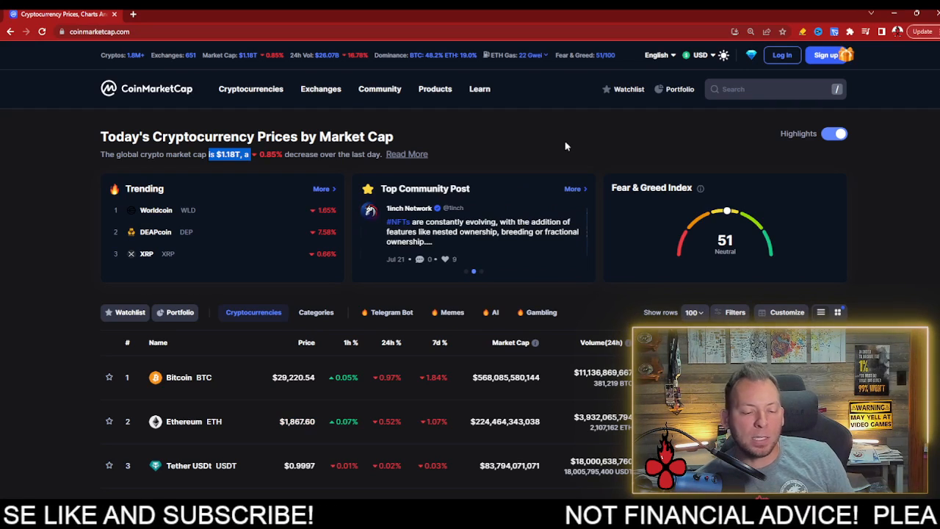
{"action": "scroll", "coordinate": [470, 293], "scroll_direction": "down", "scroll_amount": 2}
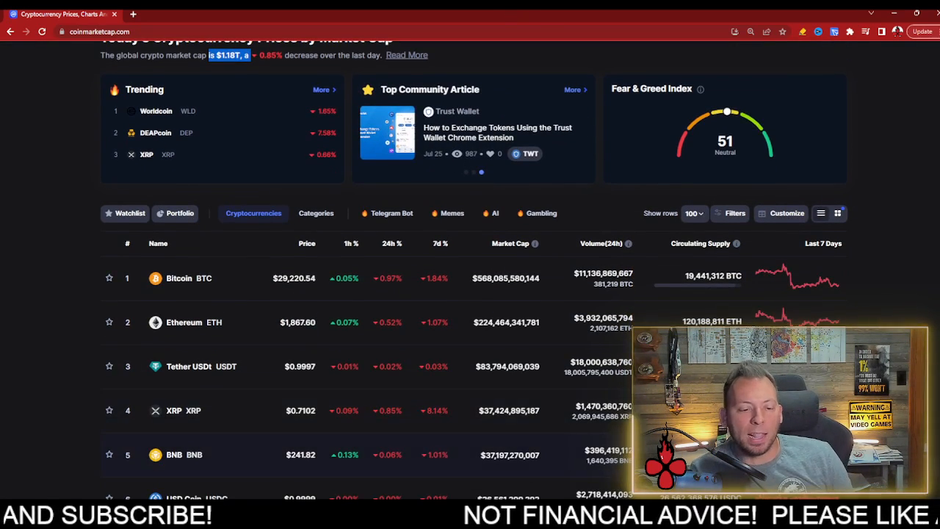
{"action": "scroll", "coordinate": [470, 264], "scroll_direction": "down", "scroll_amount": 1}
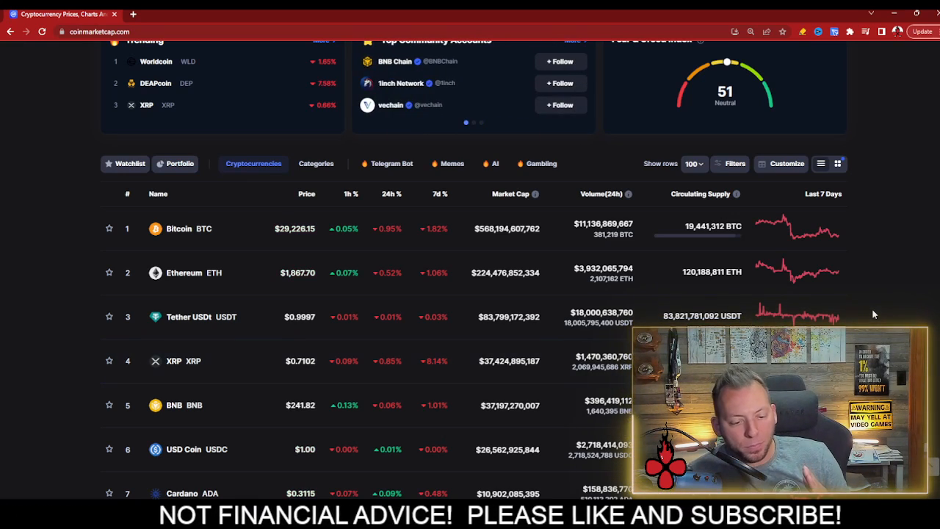
{"action": "scroll", "coordinate": [871, 309], "scroll_direction": "down", "scroll_amount": 1}
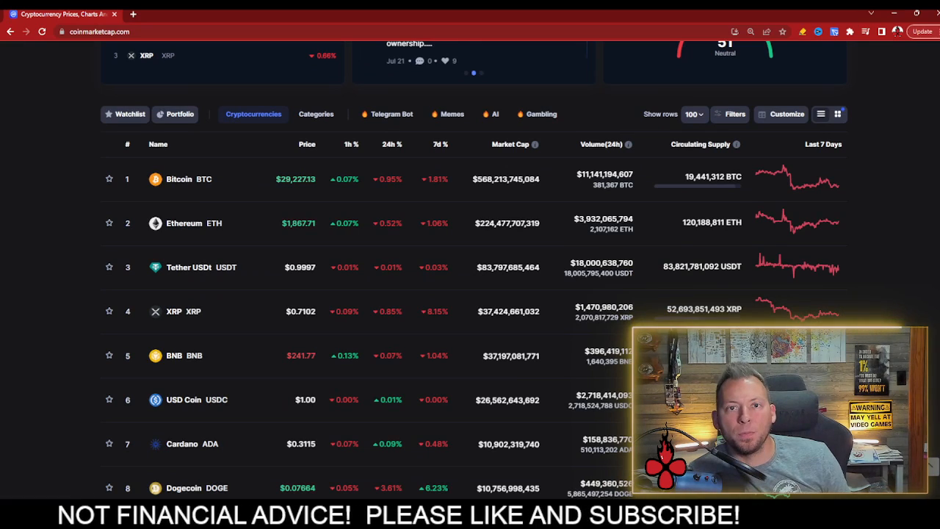